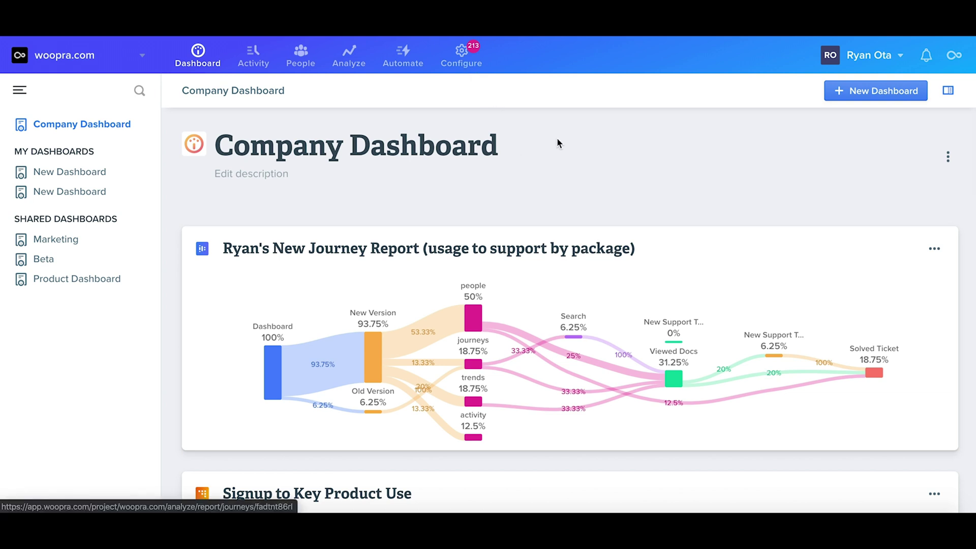
- From Configure > Connections, begin a new PostgreSQL connection, then reach the Data Loader Tasks list
left_click(464, 65)
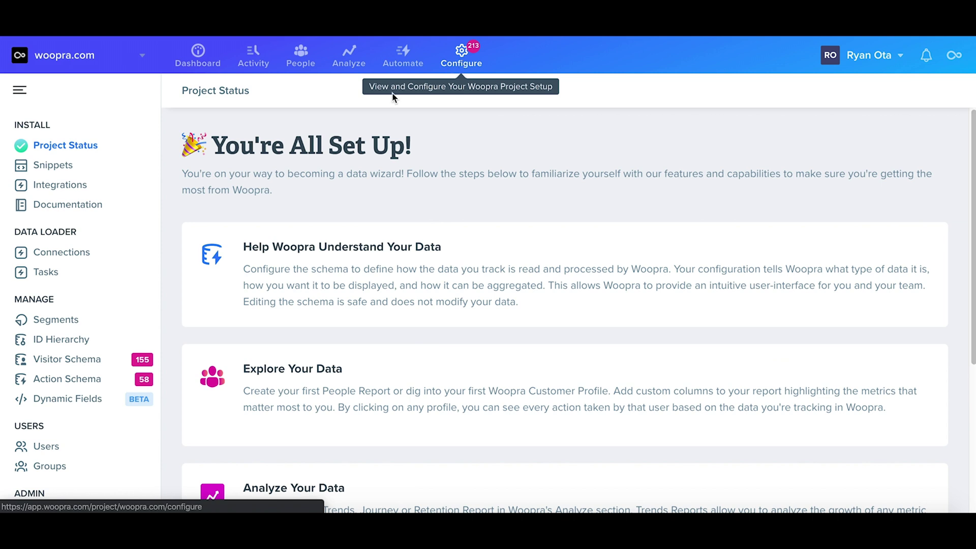
left_click(74, 256)
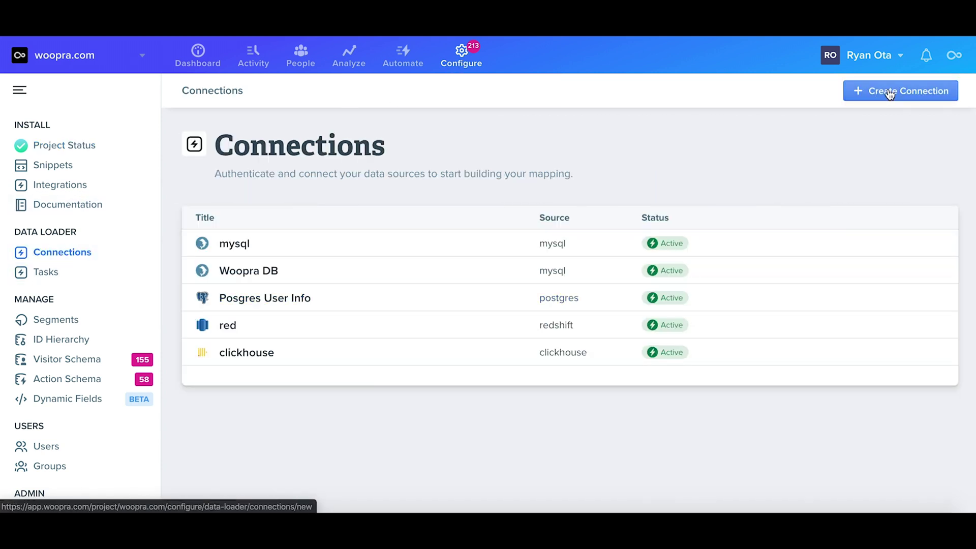
left_click(887, 91)
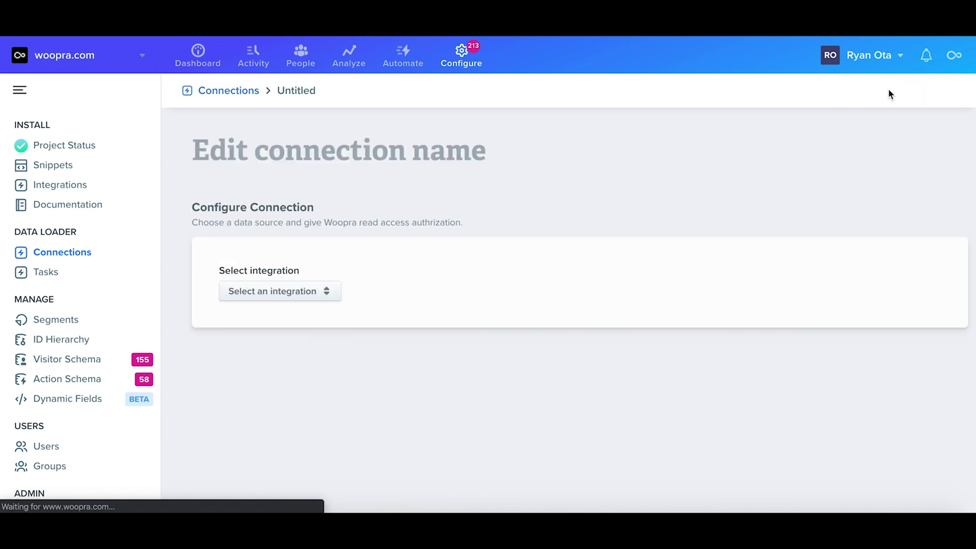
left_click(319, 291)
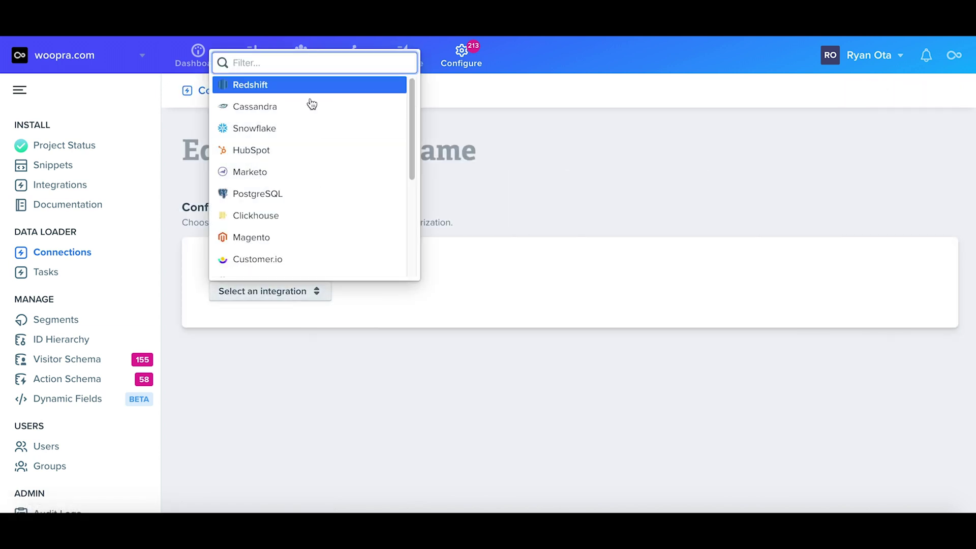
left_click(290, 193)
scroll(195, 346, "down", 2)
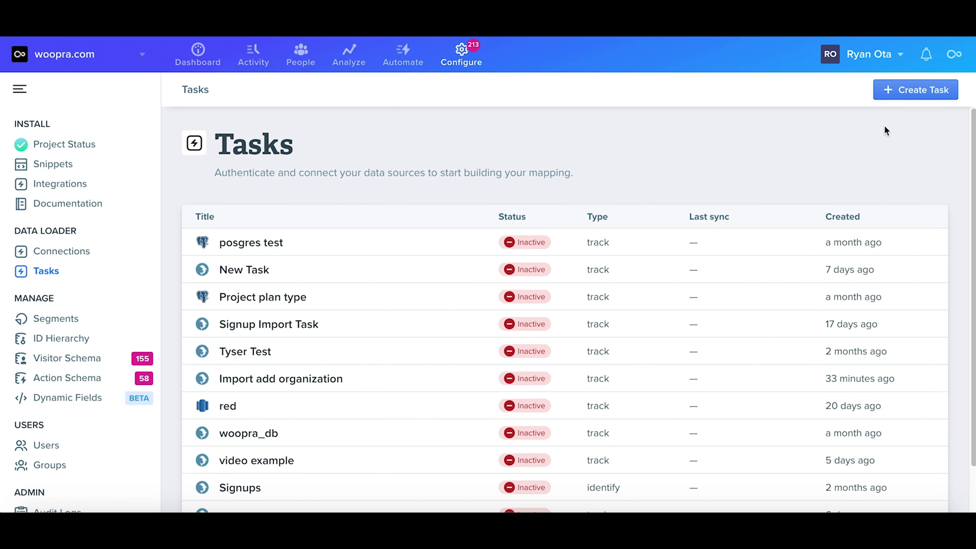
- Create a new data loader task titled 'Signup'
left_click(908, 96)
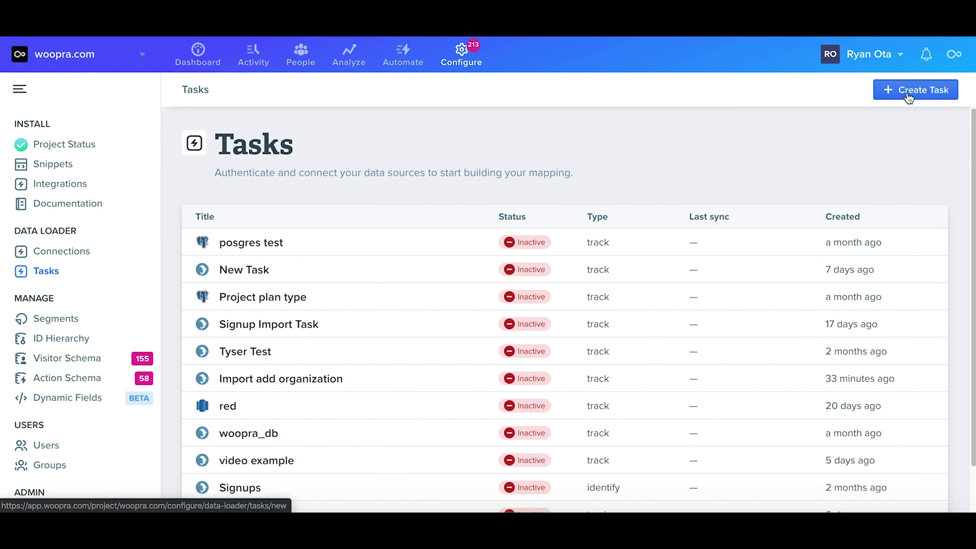
left_click(374, 163)
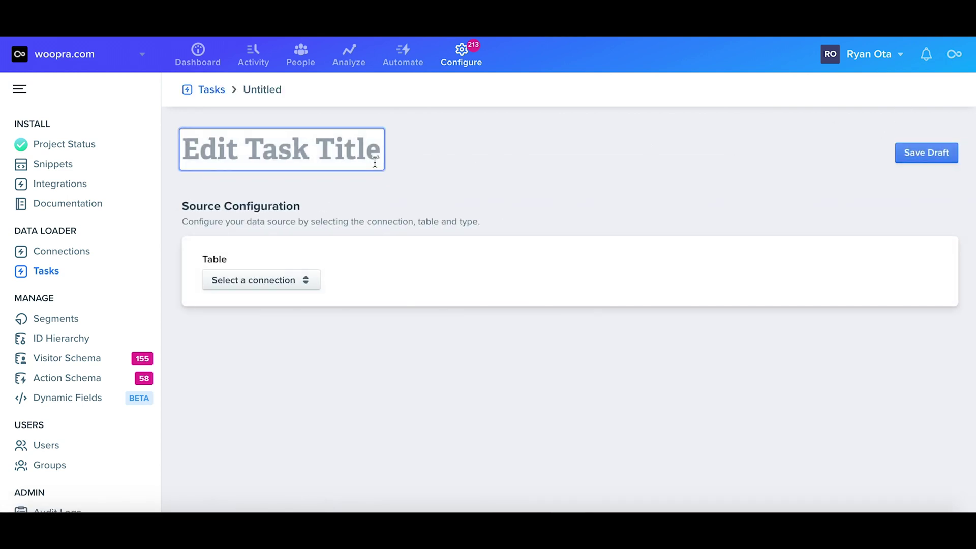
type("Signup")
key("Return")
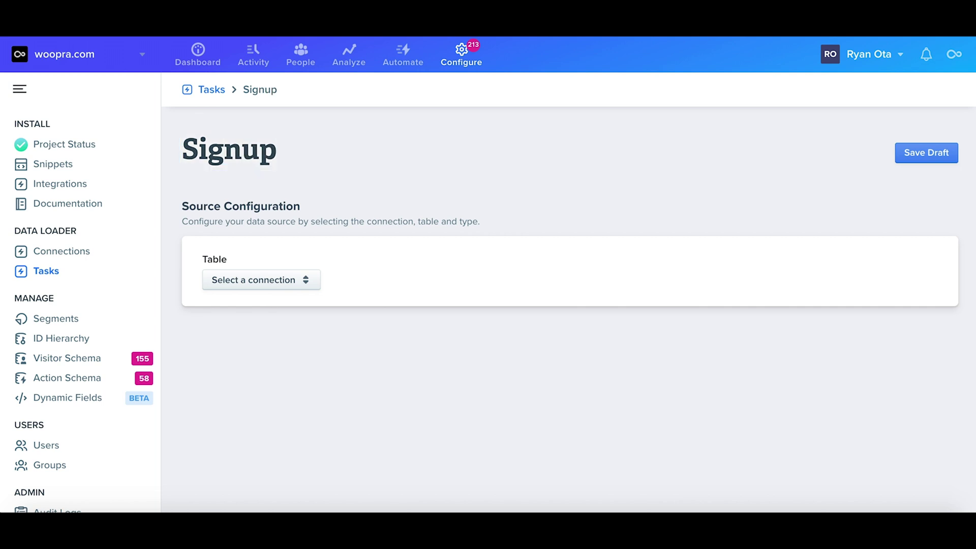
- Source the task from mysql table woopra_web.woopra_sync_user_contacts and add a condition row
left_click(299, 288)
left_click(298, 328)
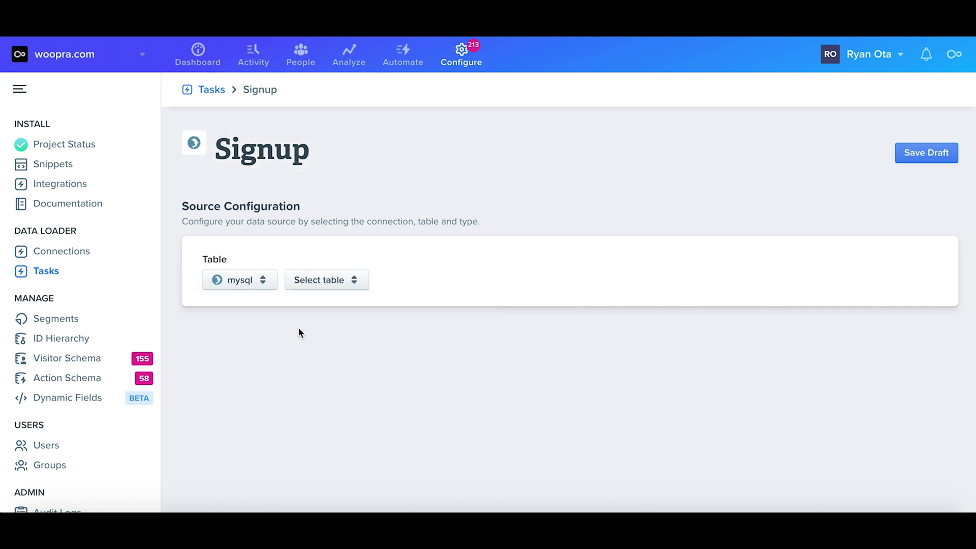
left_click(360, 288)
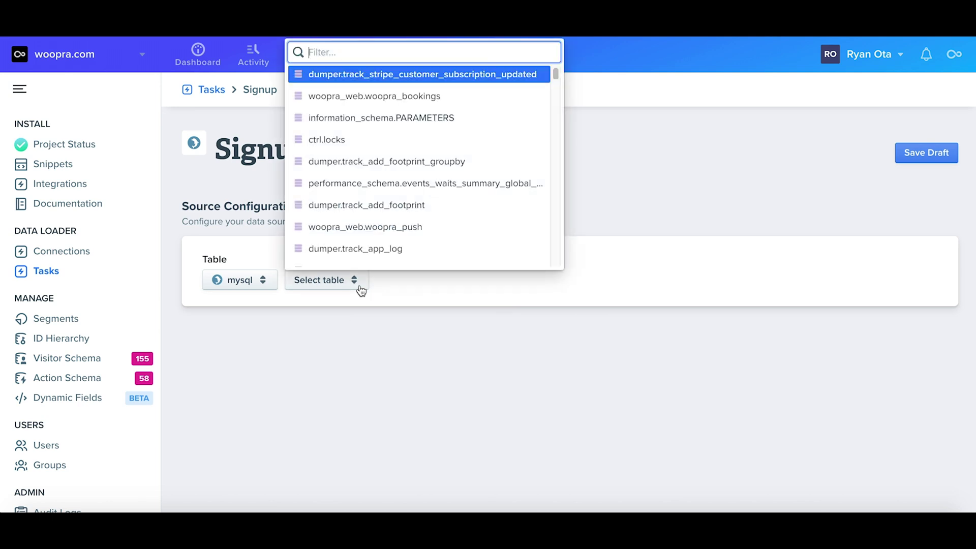
type("cont")
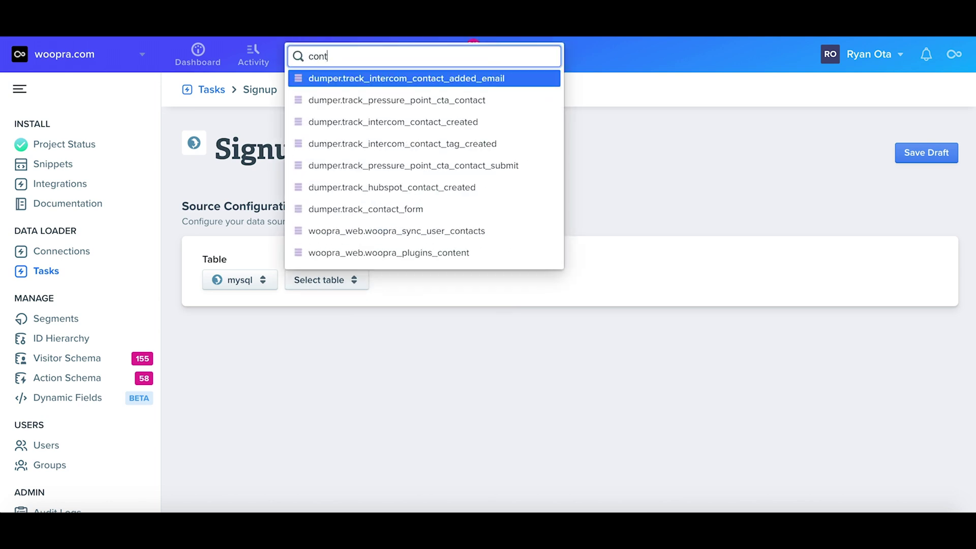
left_click(447, 231)
scroll(462, 364, "down", 3)
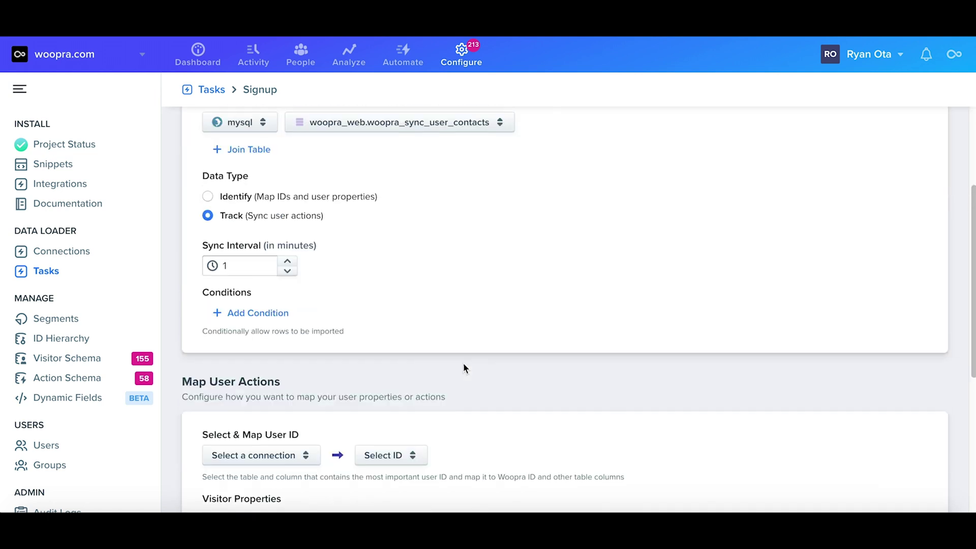
scroll(464, 361, "up", 1)
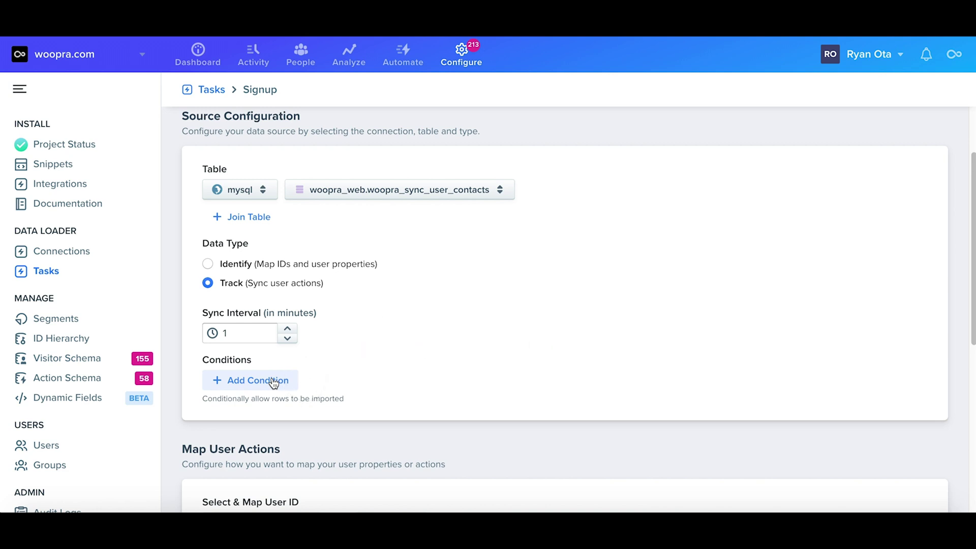
left_click(274, 382)
- Set the mysql user contacts condition to: email does not contain 'woopra.com'
left_click(283, 430)
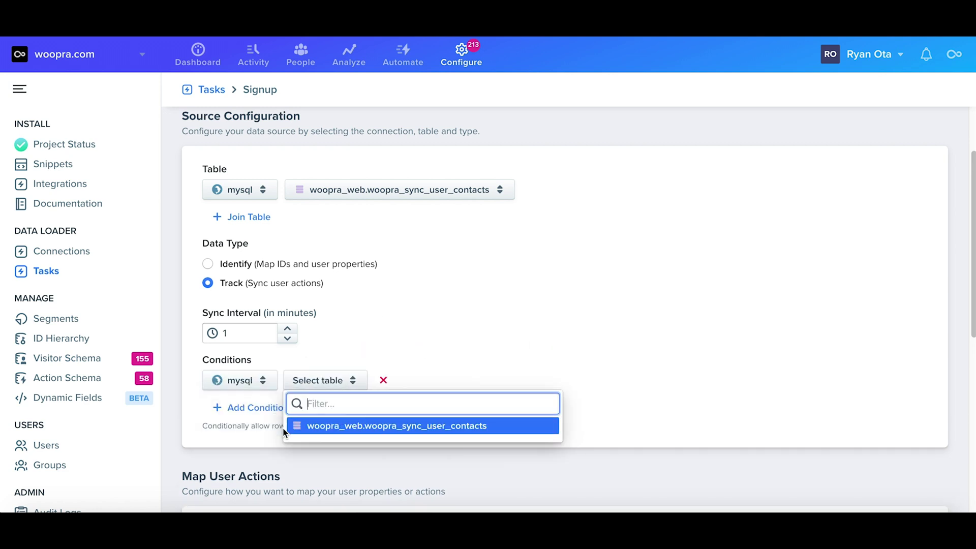
left_click(401, 426)
type("email")
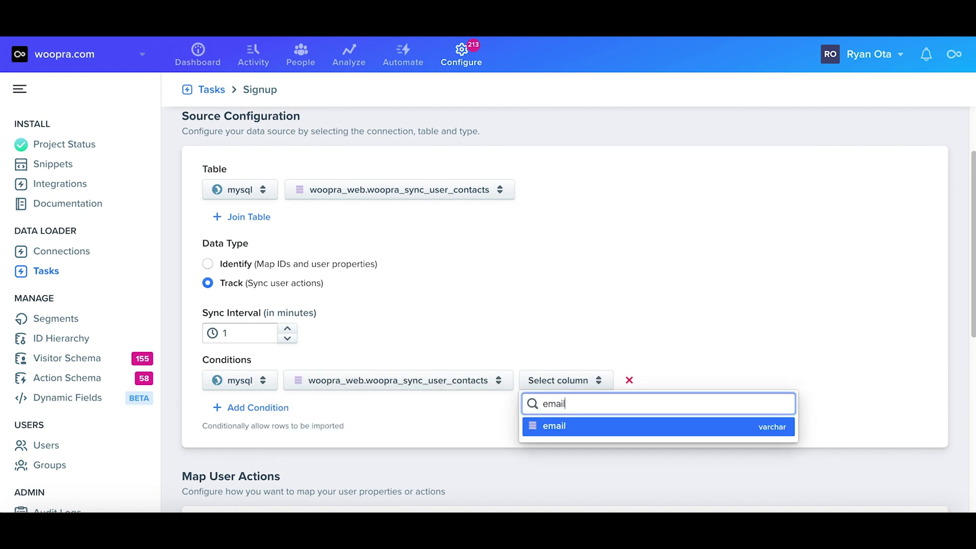
left_click(561, 429)
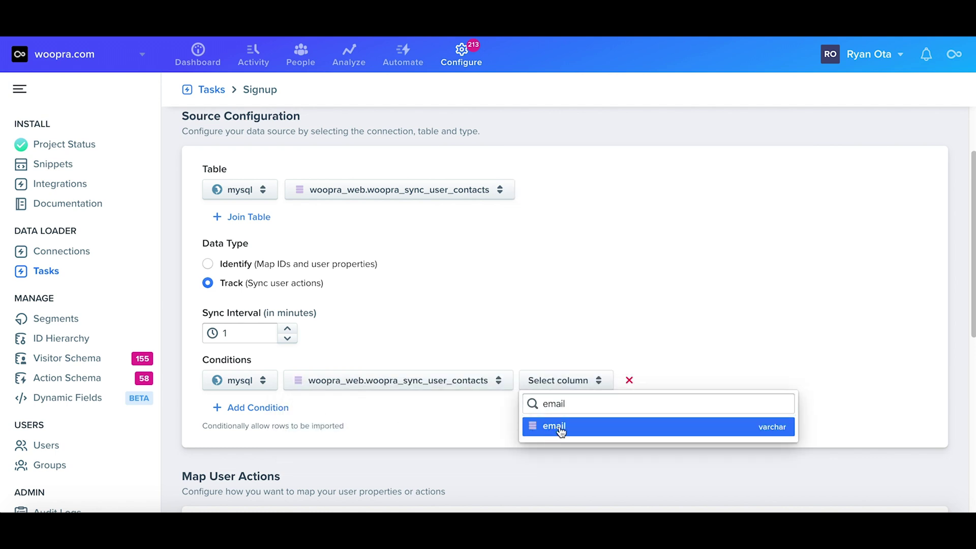
left_click(691, 305)
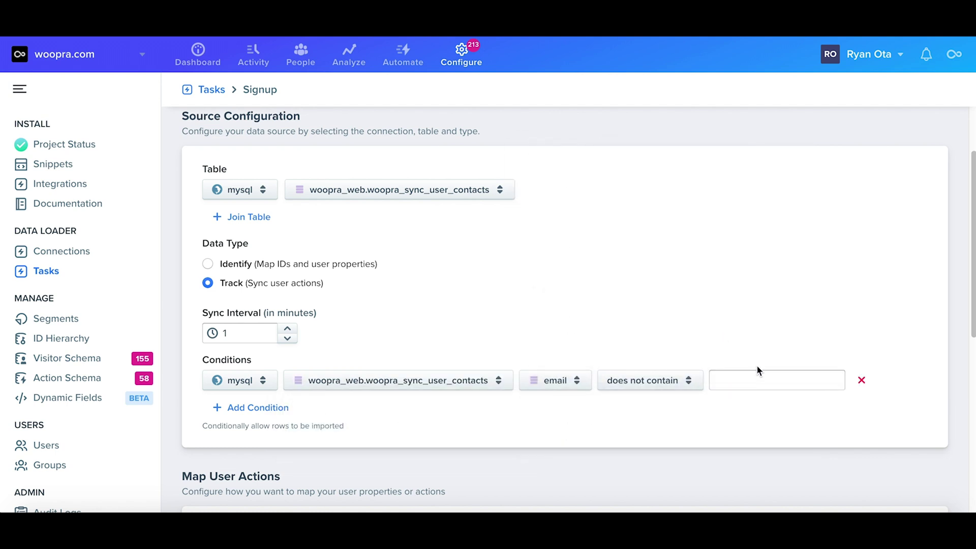
left_click(757, 373)
type("wo")
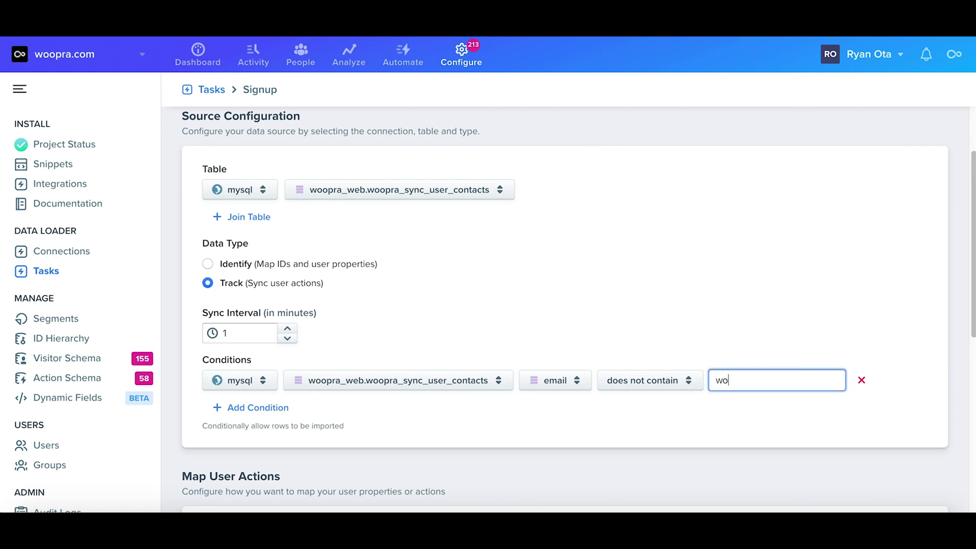
type("opra.com")
left_click(765, 292)
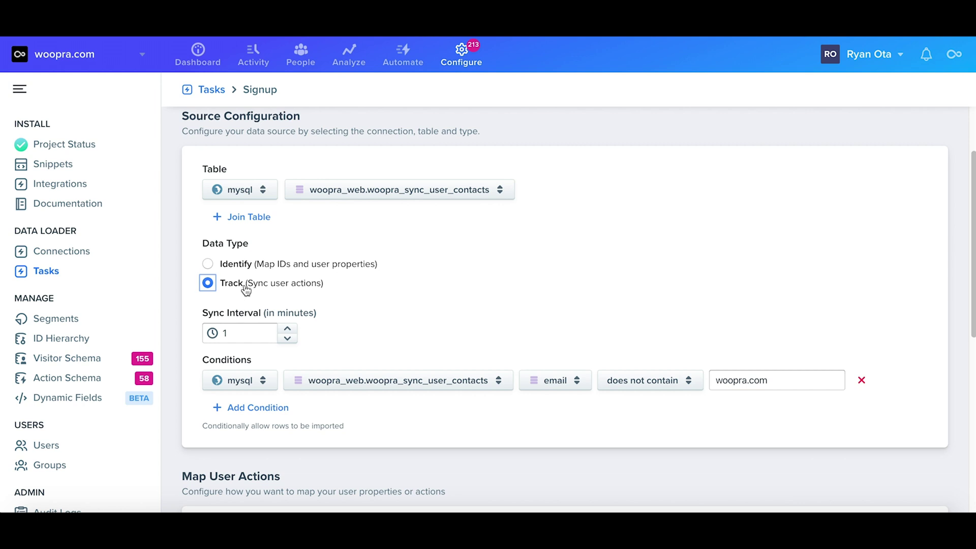
scroll(467, 284, "down", 7)
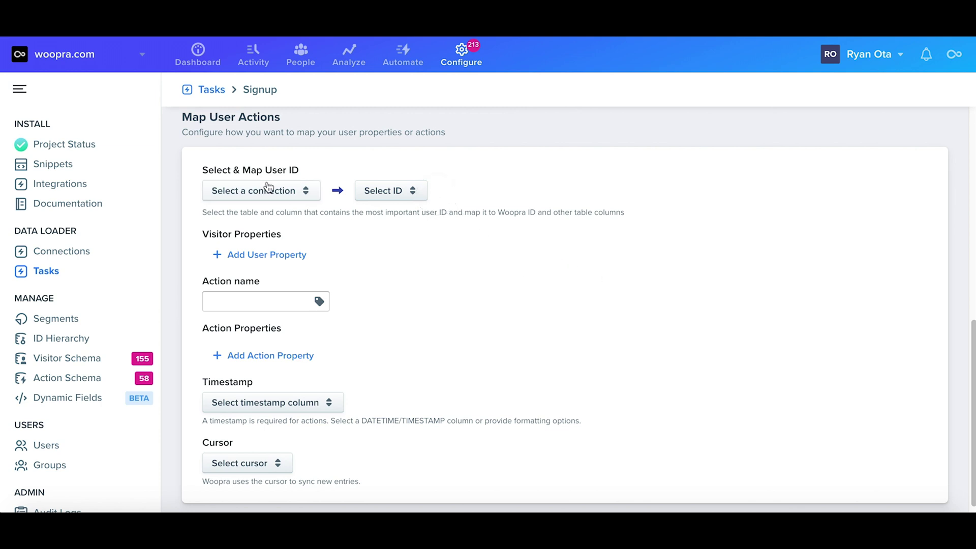
left_click(268, 188)
- Map the mysql user contacts email column to the Woopra Email user ID
left_click(307, 235)
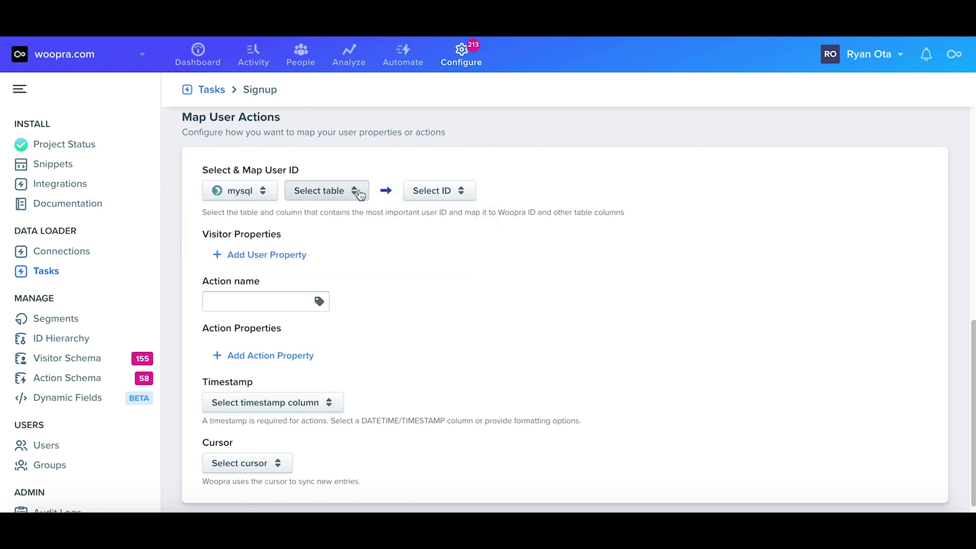
left_click(367, 197)
left_click(380, 237)
left_click(563, 201)
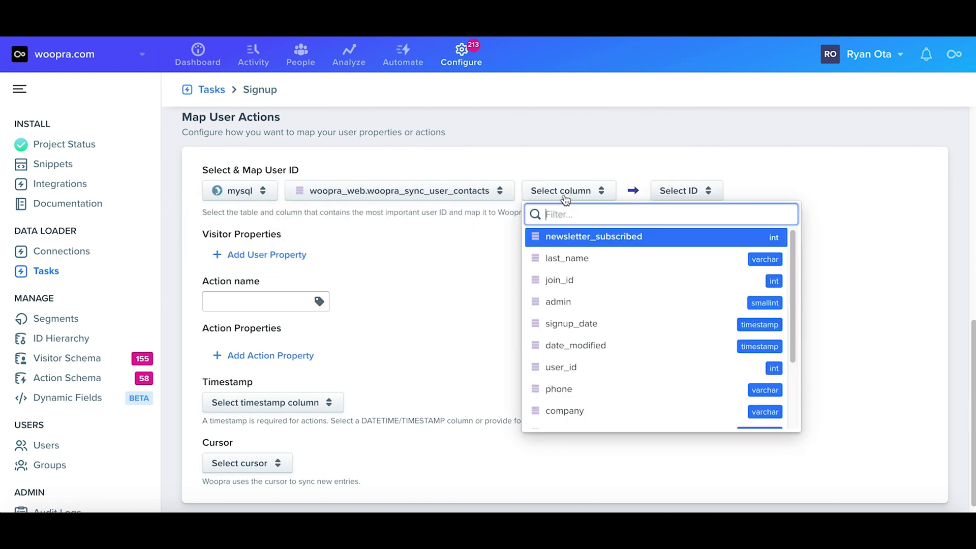
type("email")
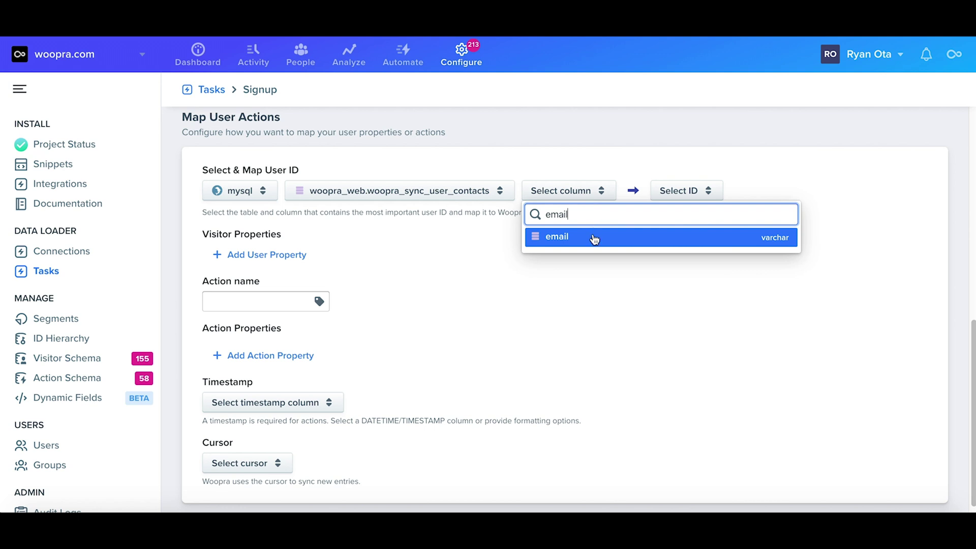
left_click(591, 236)
left_click(682, 192)
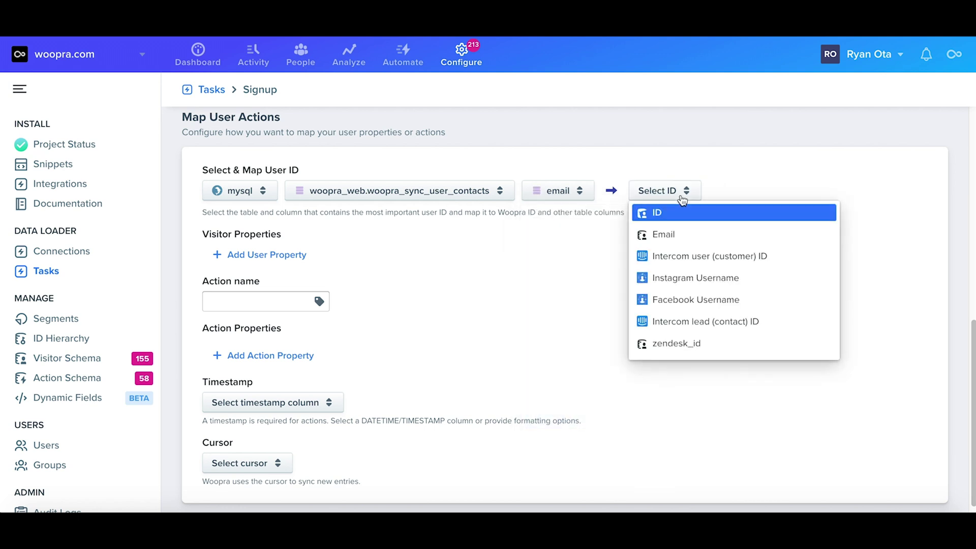
left_click(689, 238)
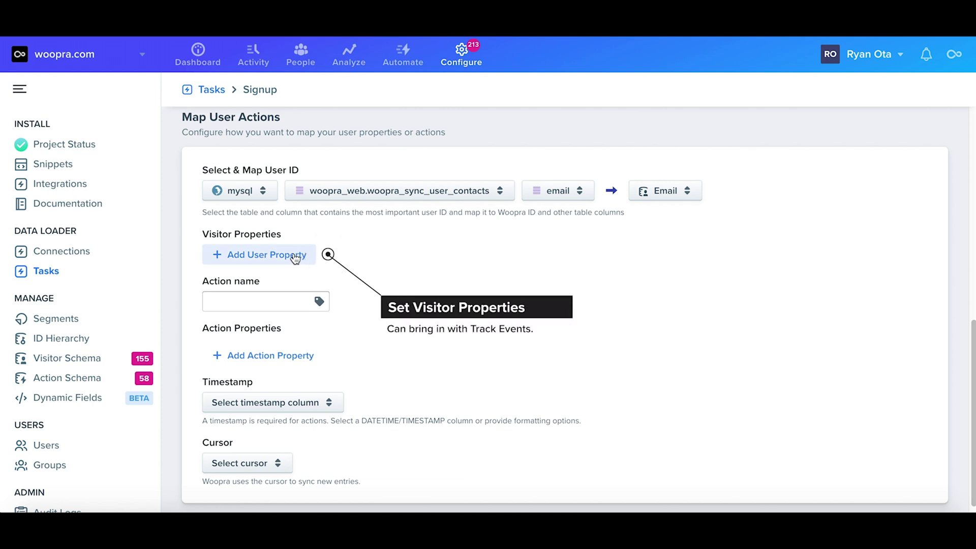
- Add first_name as a visitor property
left_click(295, 257)
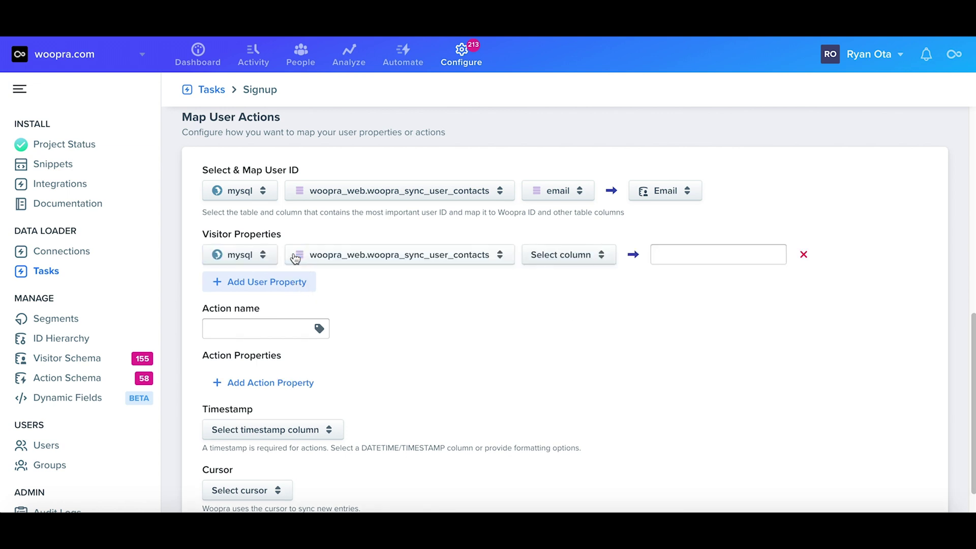
left_click(568, 255)
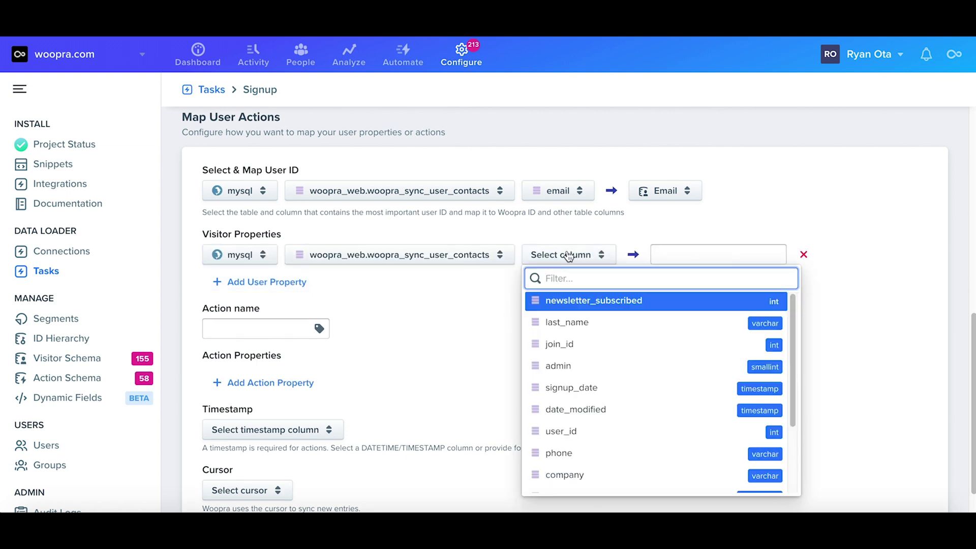
type("f")
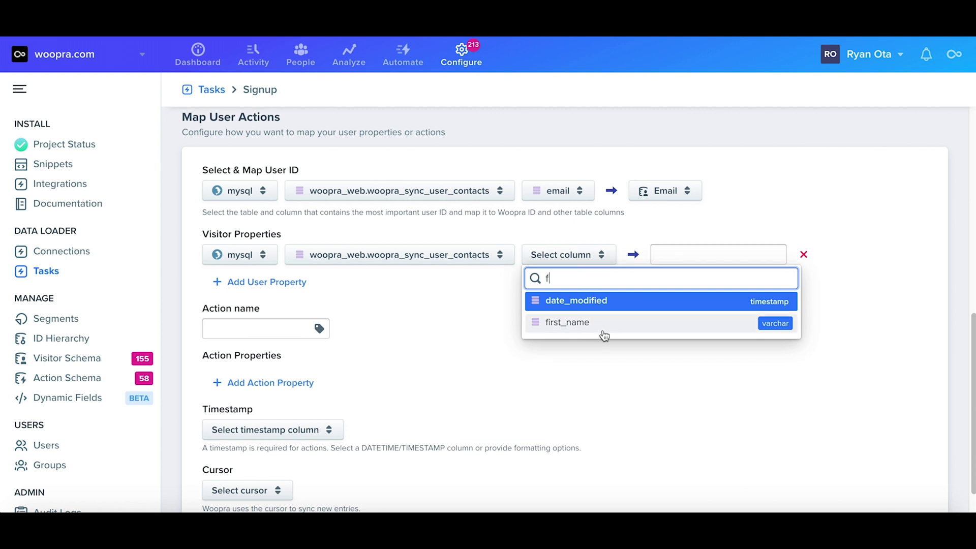
left_click(603, 329)
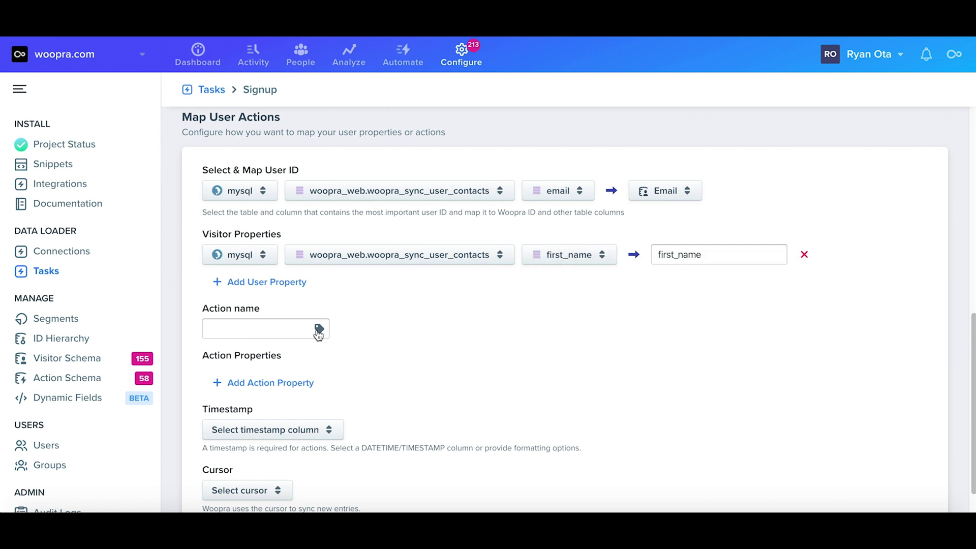
- Name the task's action 'sign_up'
left_click(273, 329)
type("sign")
key("Up")
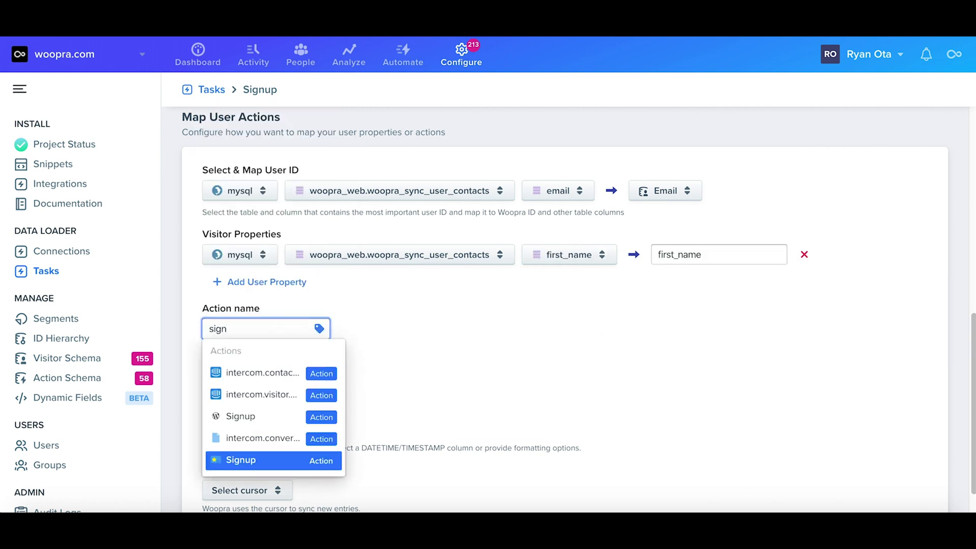
type("_up")
left_click(442, 334)
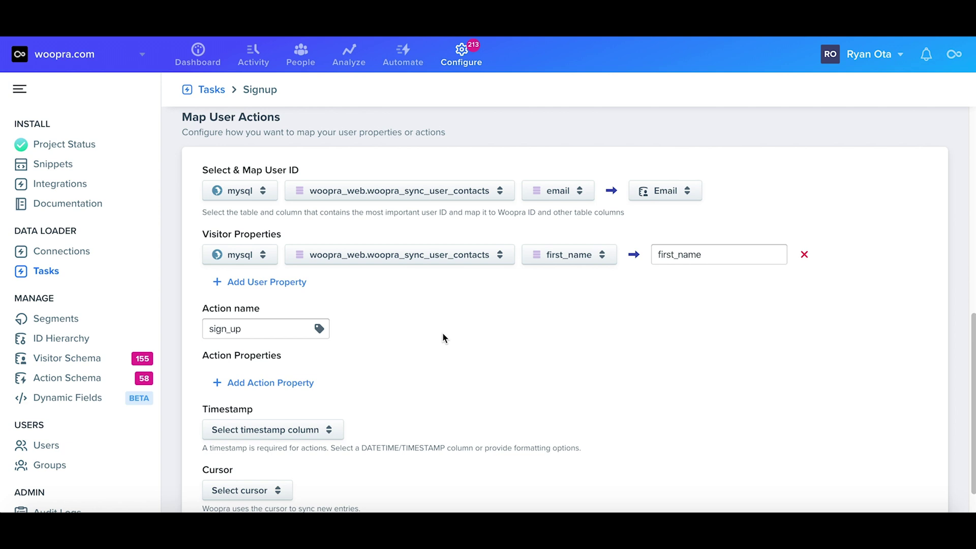
left_click(276, 383)
- Add signup_date and date_modified as action properties
left_click(579, 385)
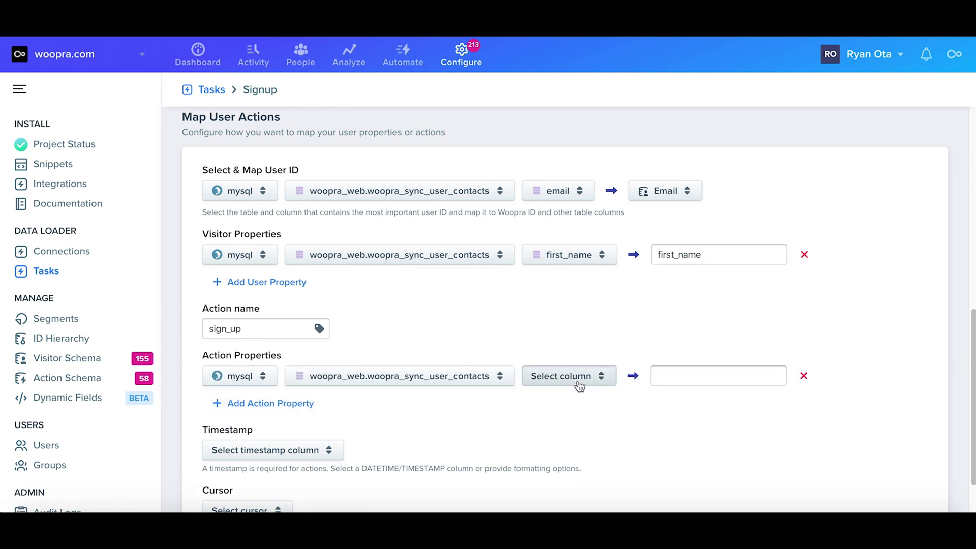
type("da")
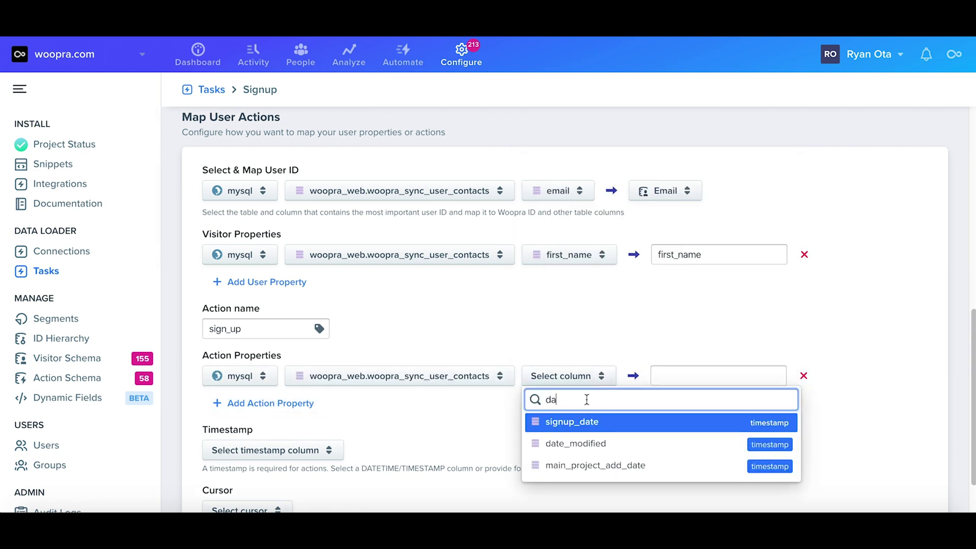
left_click(594, 427)
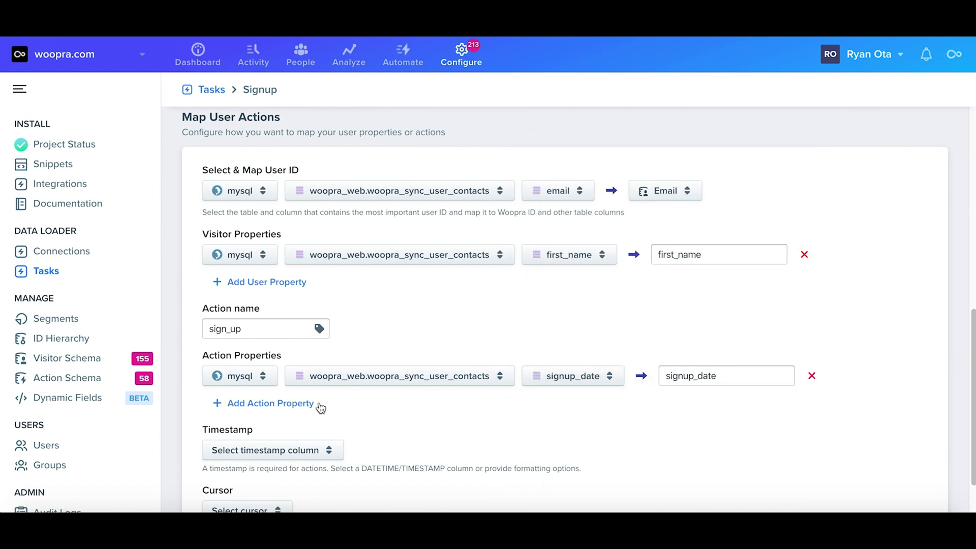
left_click(277, 405)
left_click(609, 412)
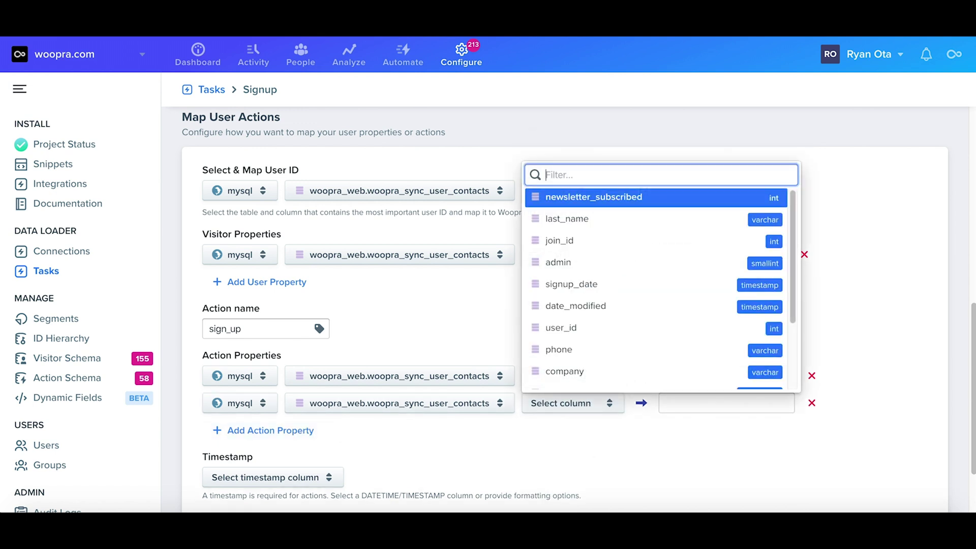
type("dat")
left_click(623, 471)
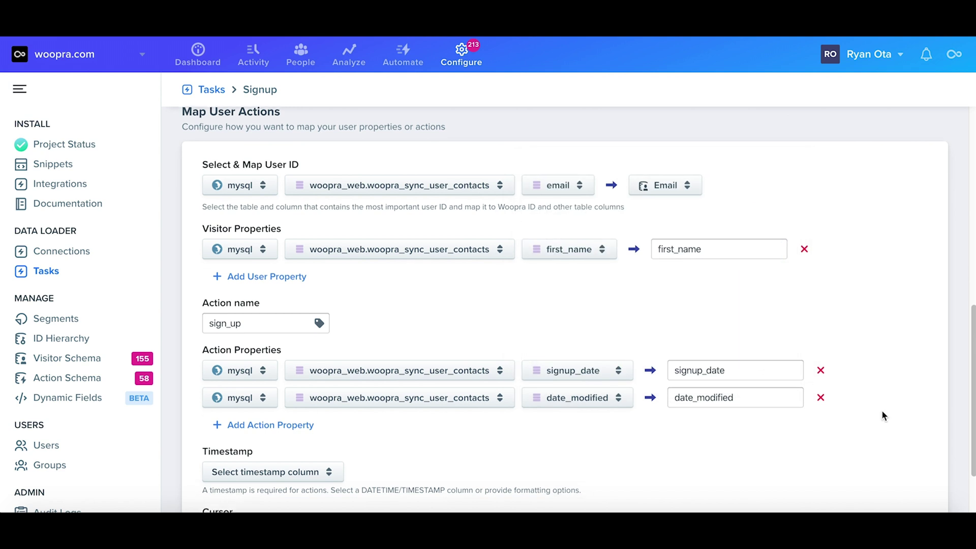
scroll(881, 409, "down", 2)
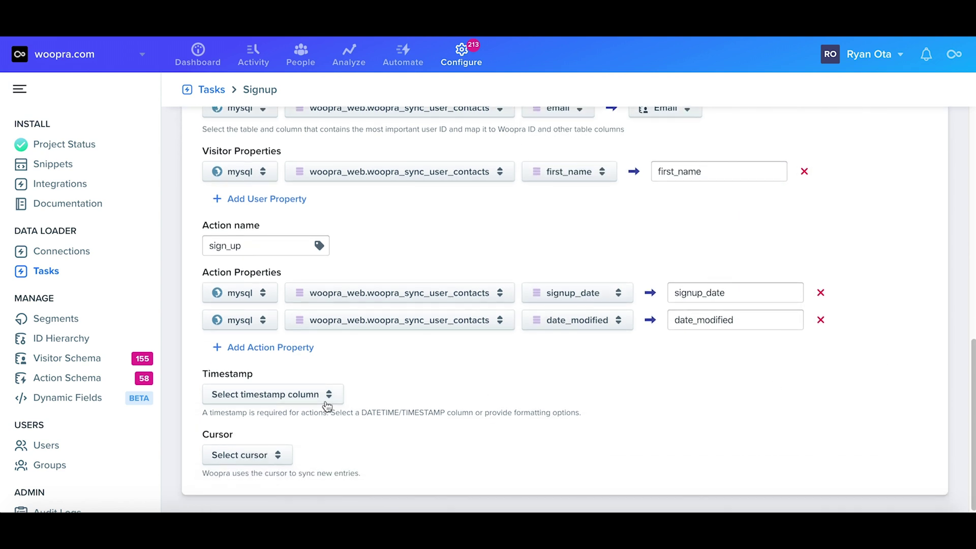
- Use signup_date as both the action timestamp column and the sync cursor
left_click(326, 404)
type("si")
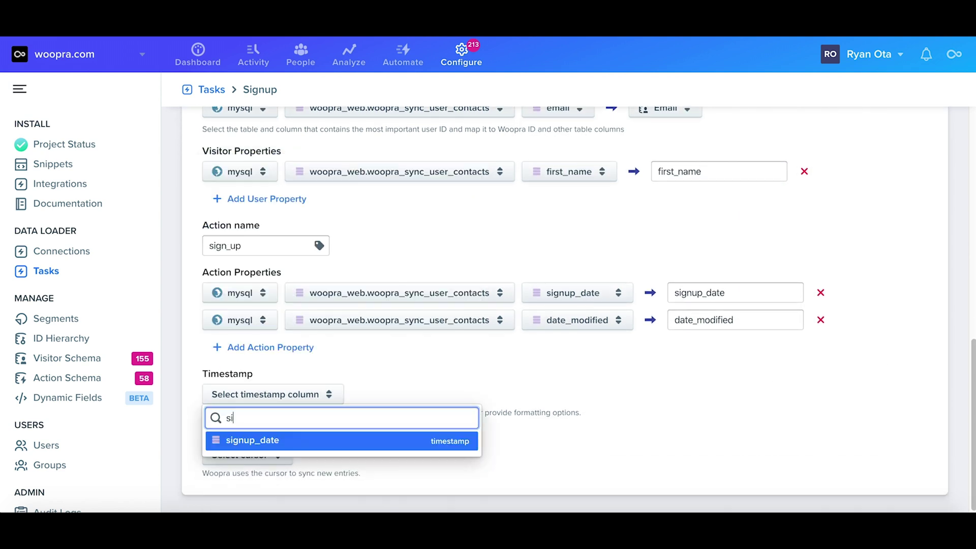
left_click(351, 444)
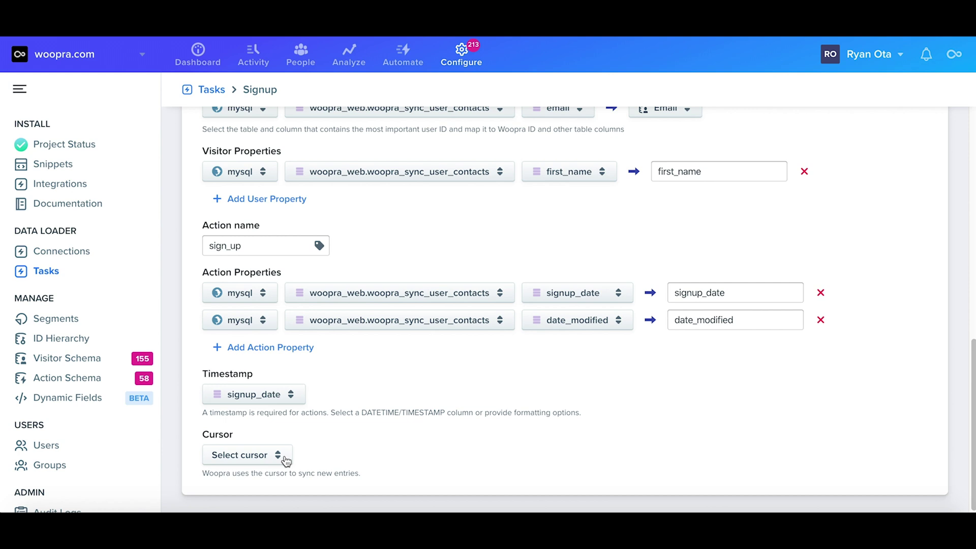
left_click(284, 459)
type("sign")
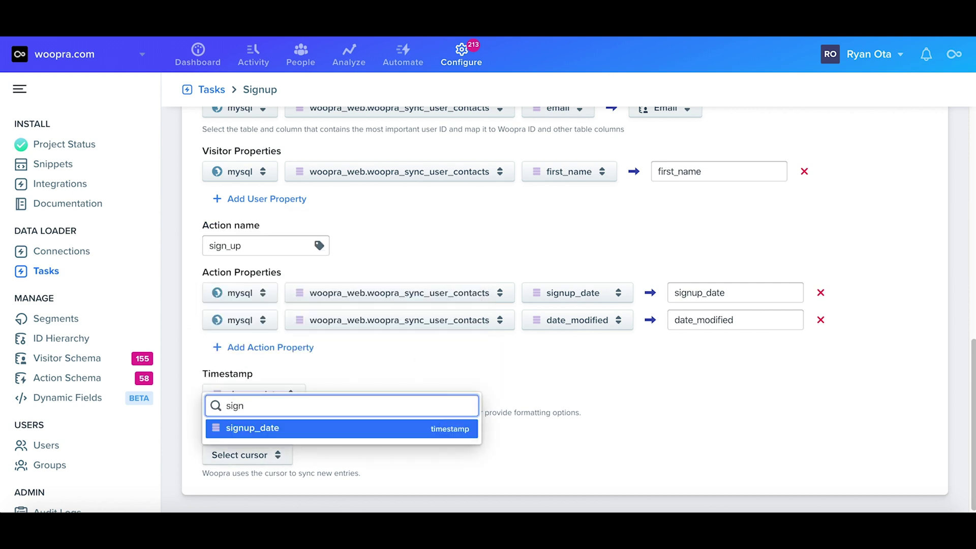
left_click(333, 428)
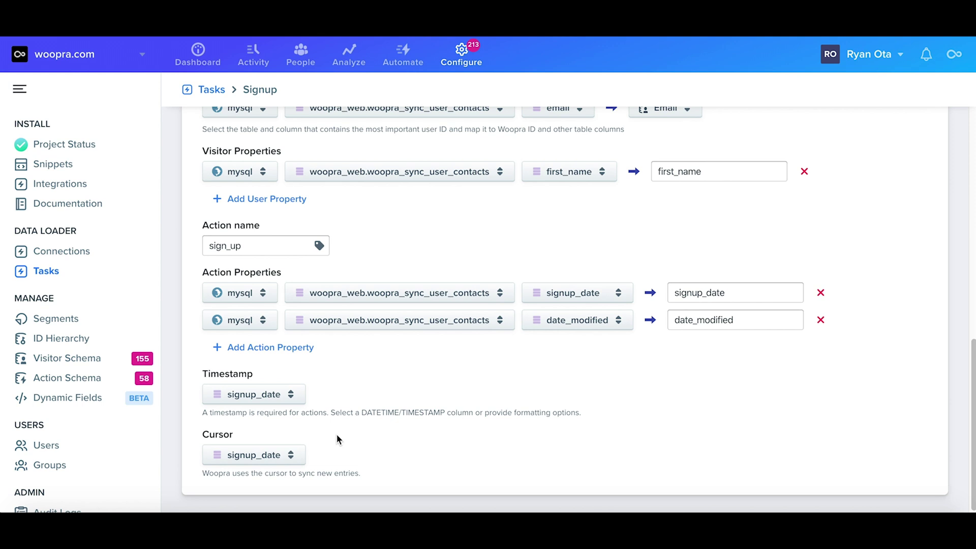
scroll(917, 415, "up", 10)
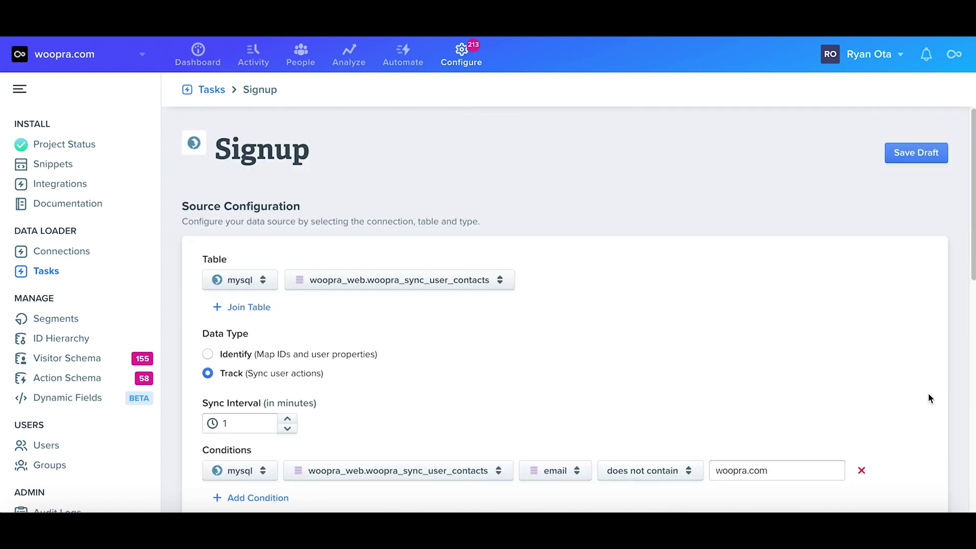
- Save the Signup task as a draft, preview its sample import rows, then close the preview
left_click(919, 153)
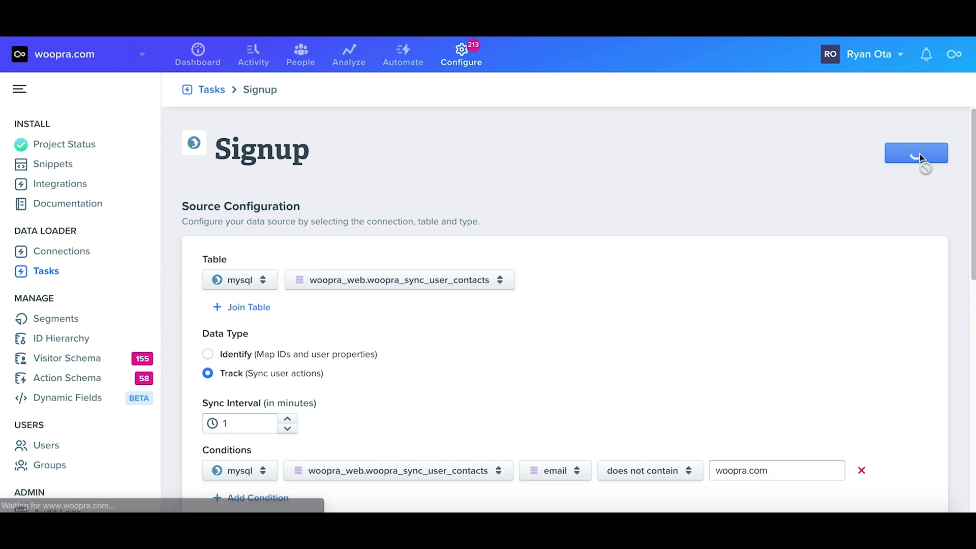
left_click(919, 156)
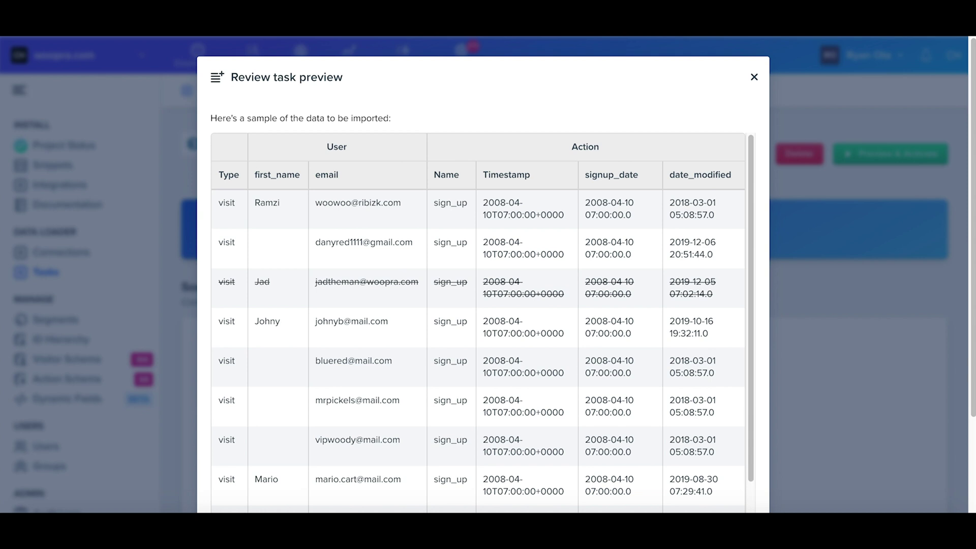
left_click(754, 78)
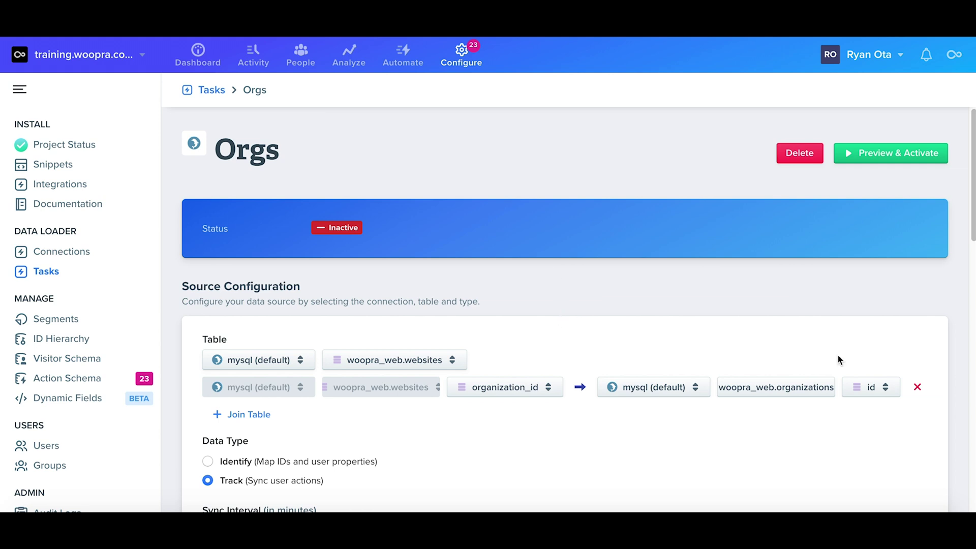
scroll(838, 359, "down", 3)
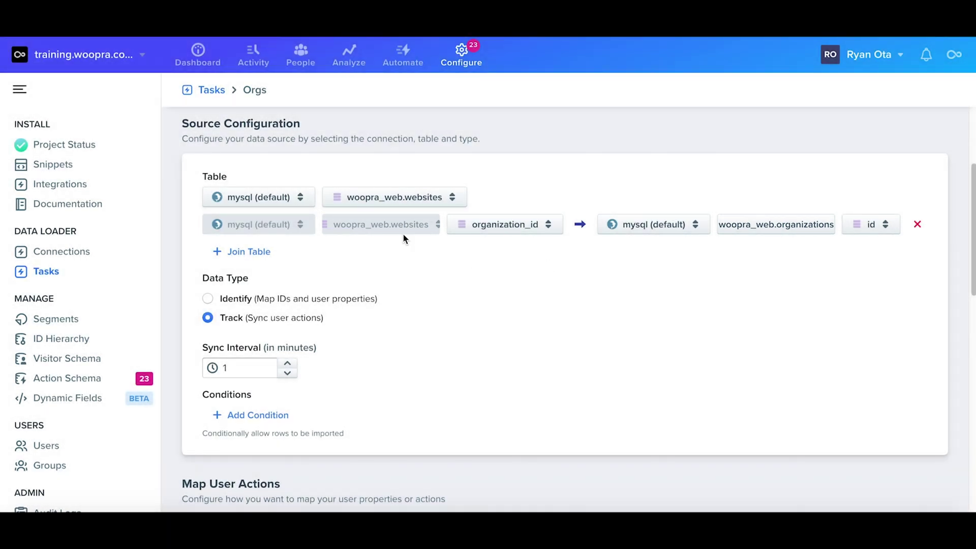
scroll(402, 235, "up", 1)
scroll(567, 339, "down", 8)
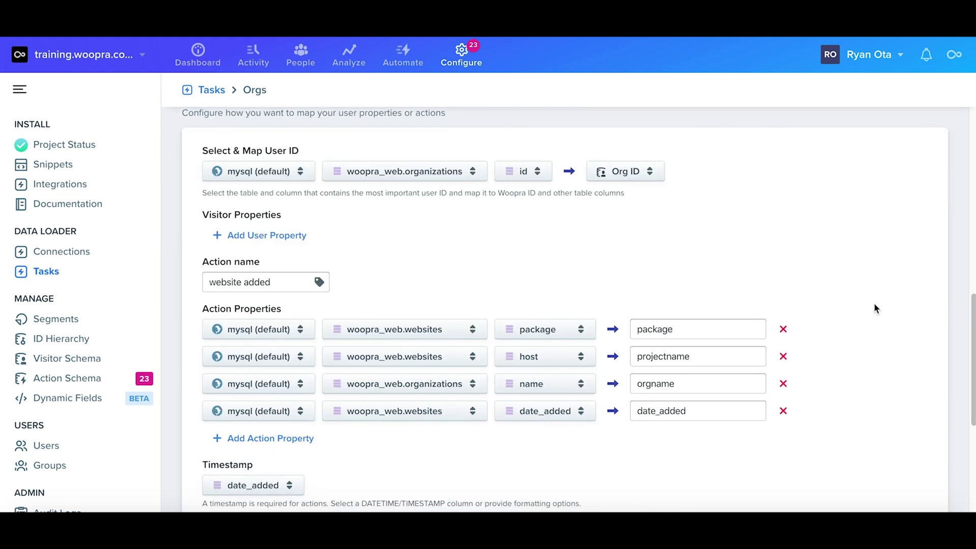